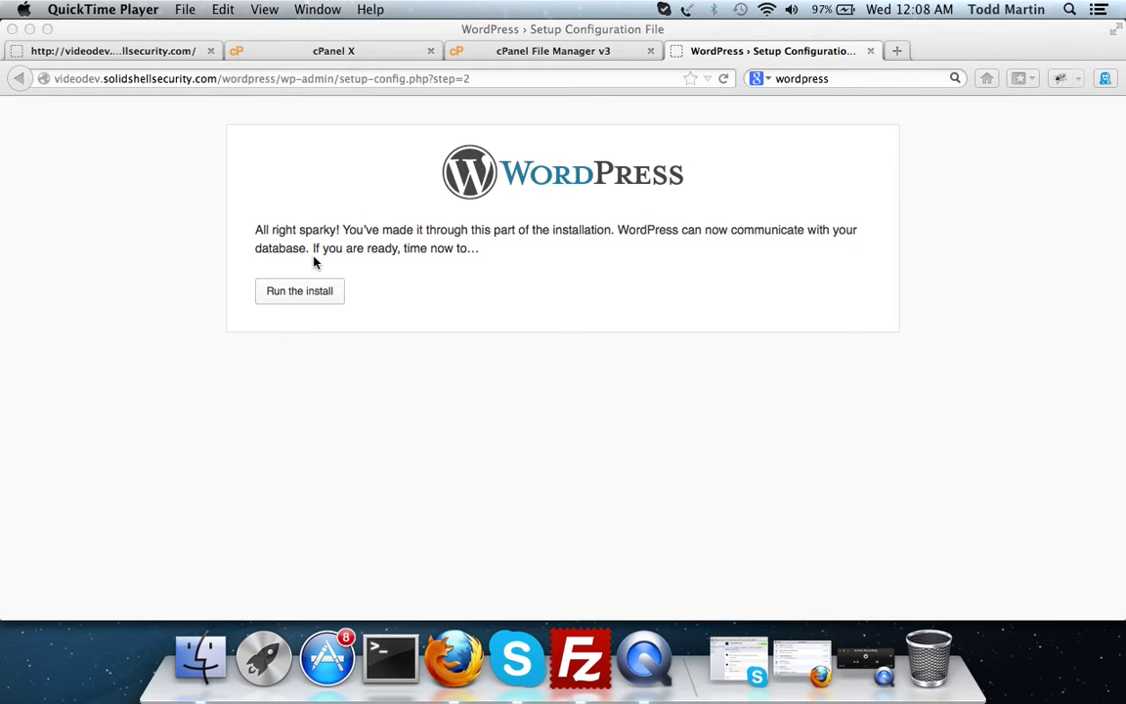
Bring Firefox forward, showing the setup page that confirms the database connection
left_click(331, 304)
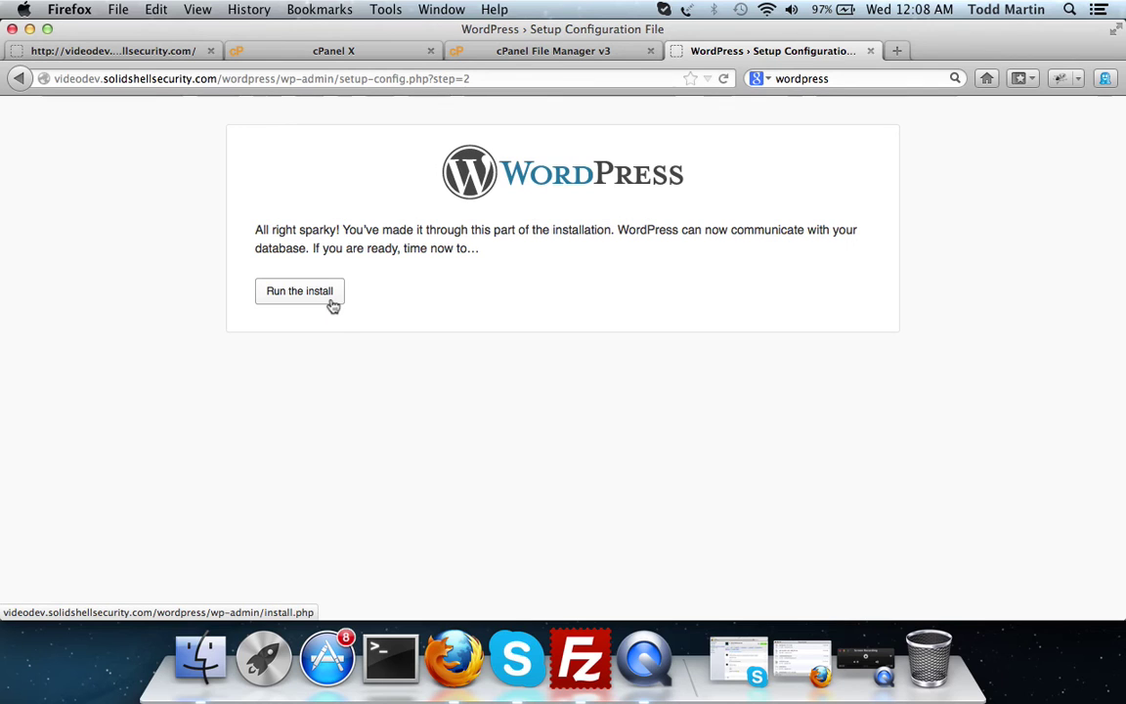
Start the install and enter site title 'Video Dev Example', the admin username and password twice
left_click(314, 295)
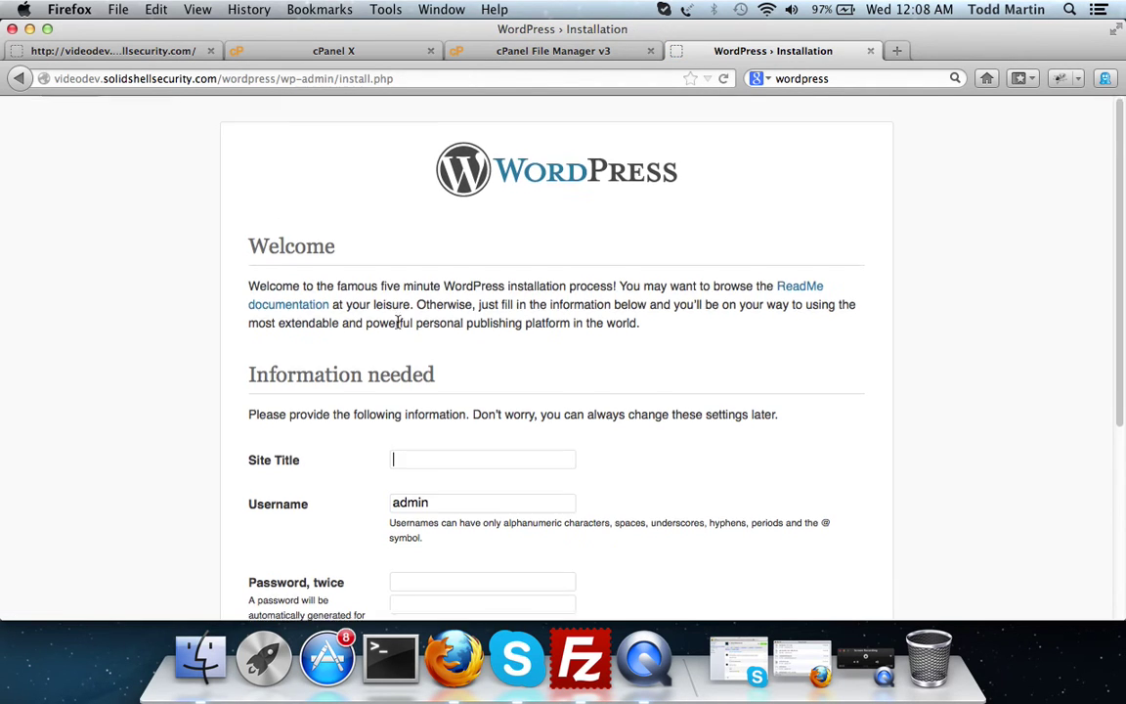
scroll(398, 323, "down", 4)
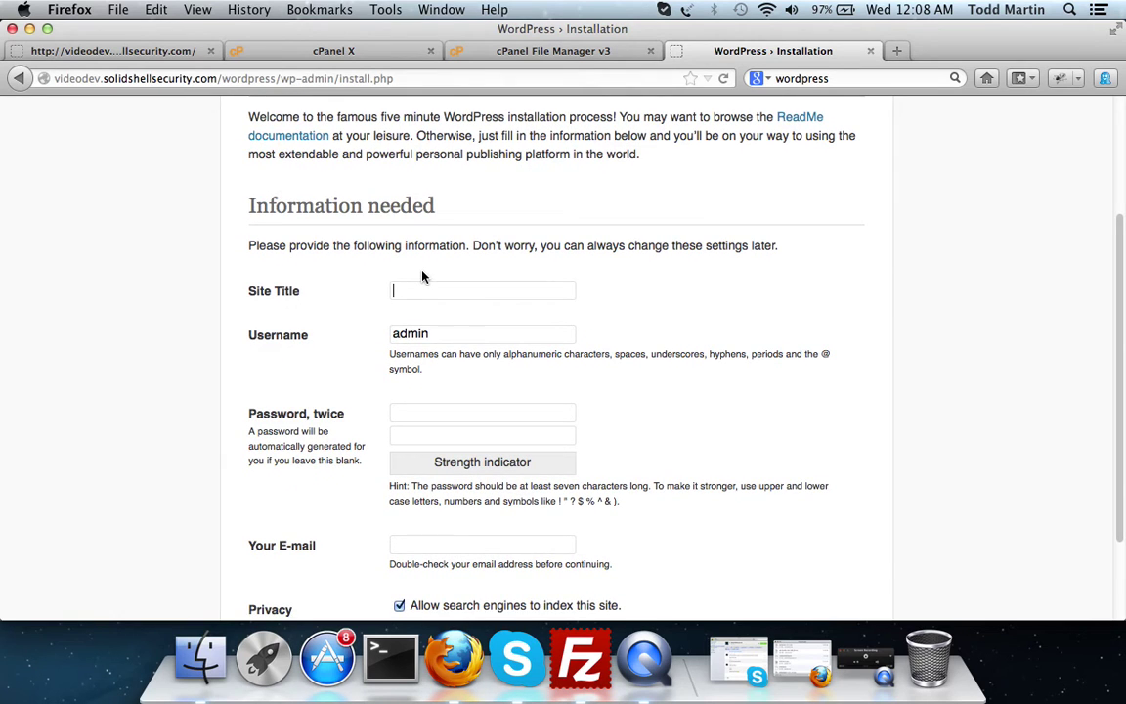
key("Tab")
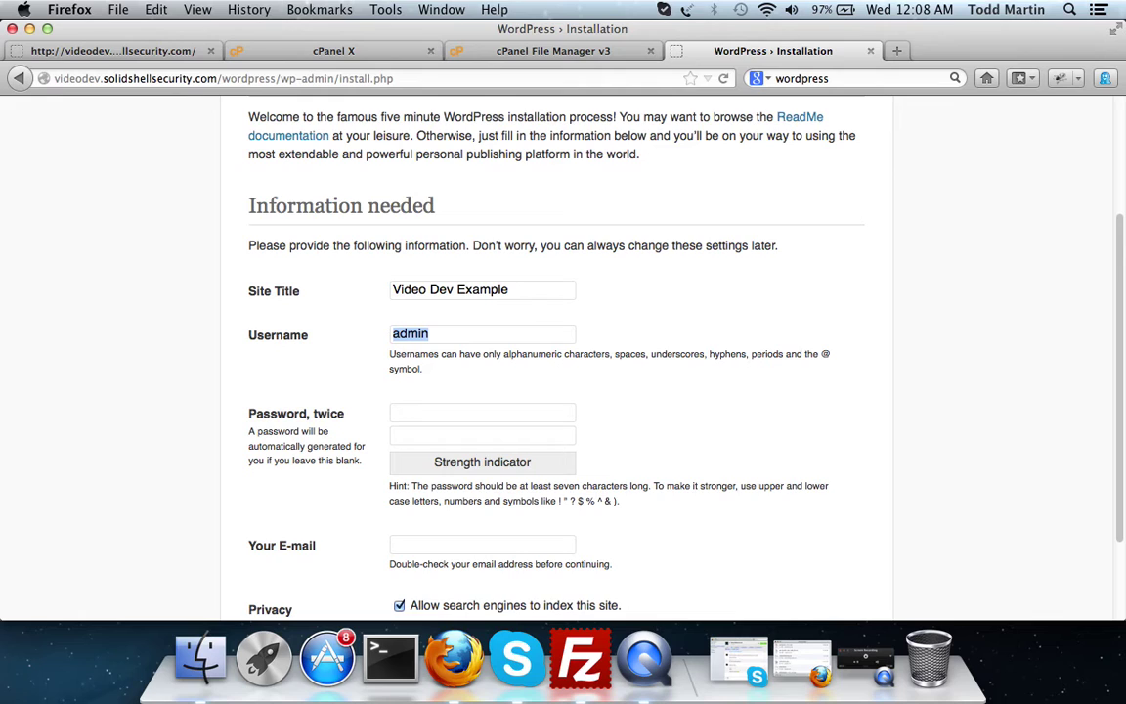
key("Tab")
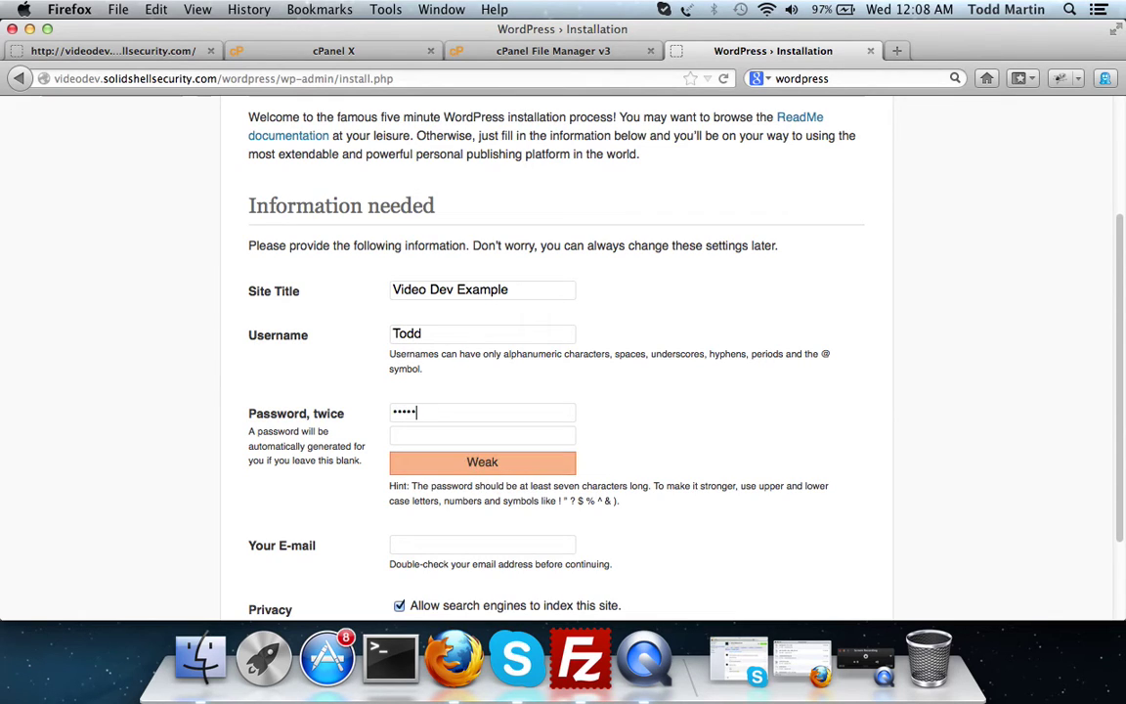
key("Tab")
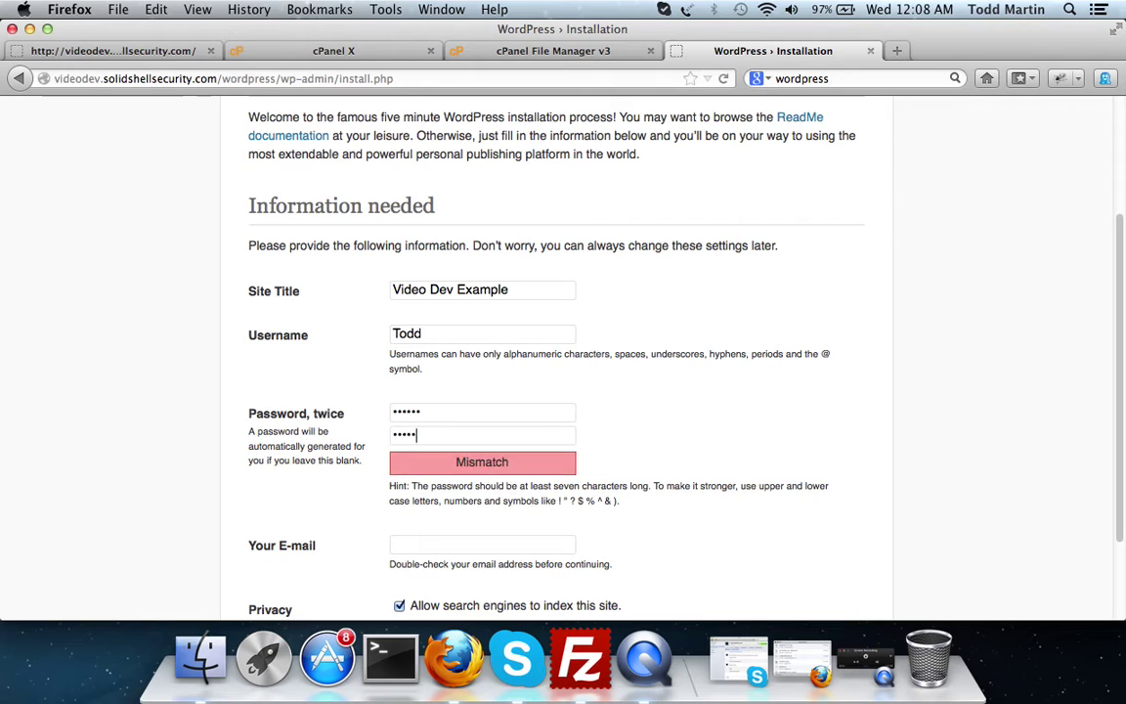
Enter the admin e-mail address, correcting its mistyped ending
scroll(476, 226, "down", 2)
scroll(476, 226, "down", 1)
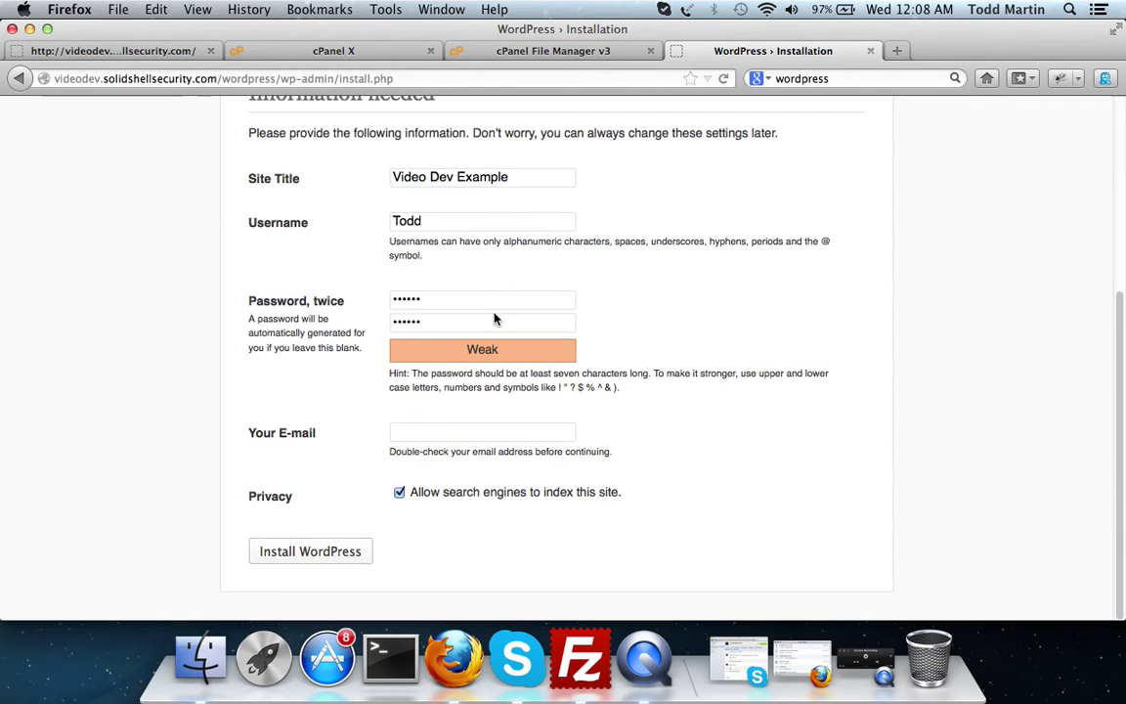
left_click(425, 427)
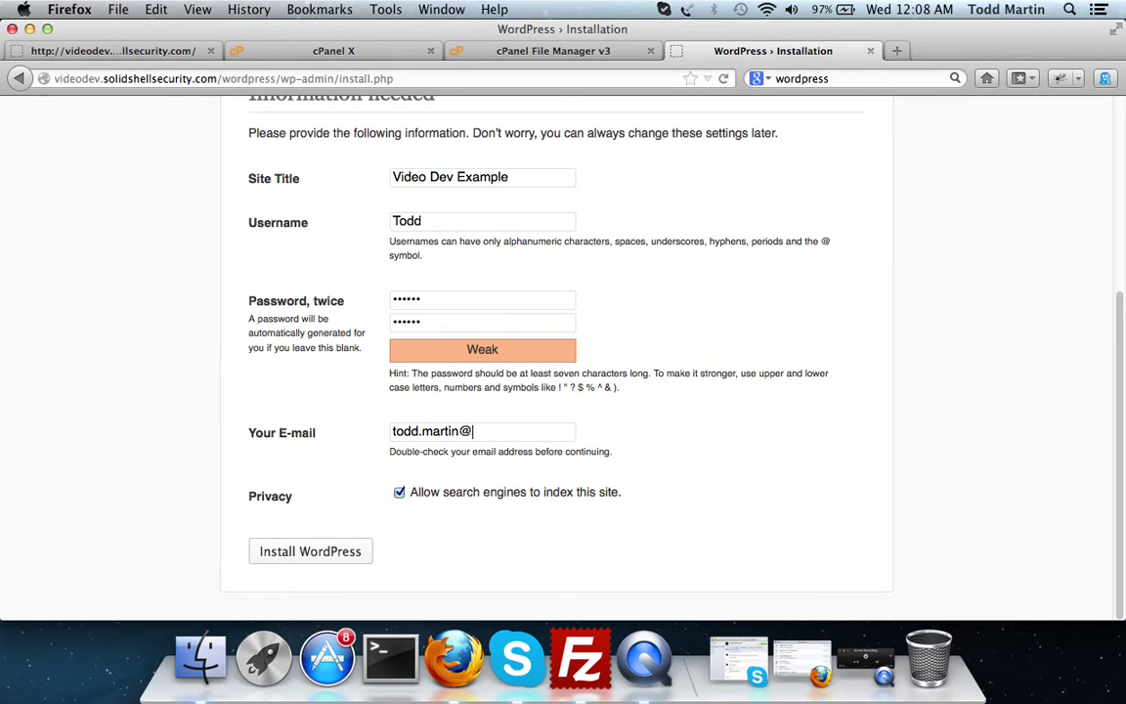
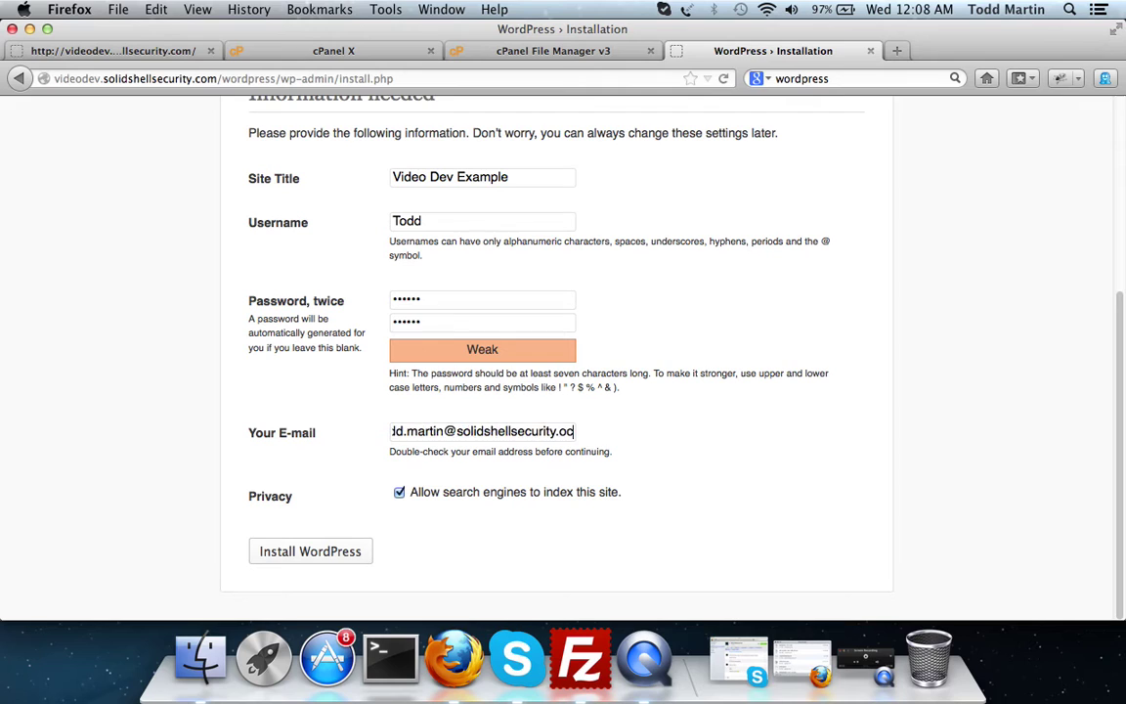
type("com")
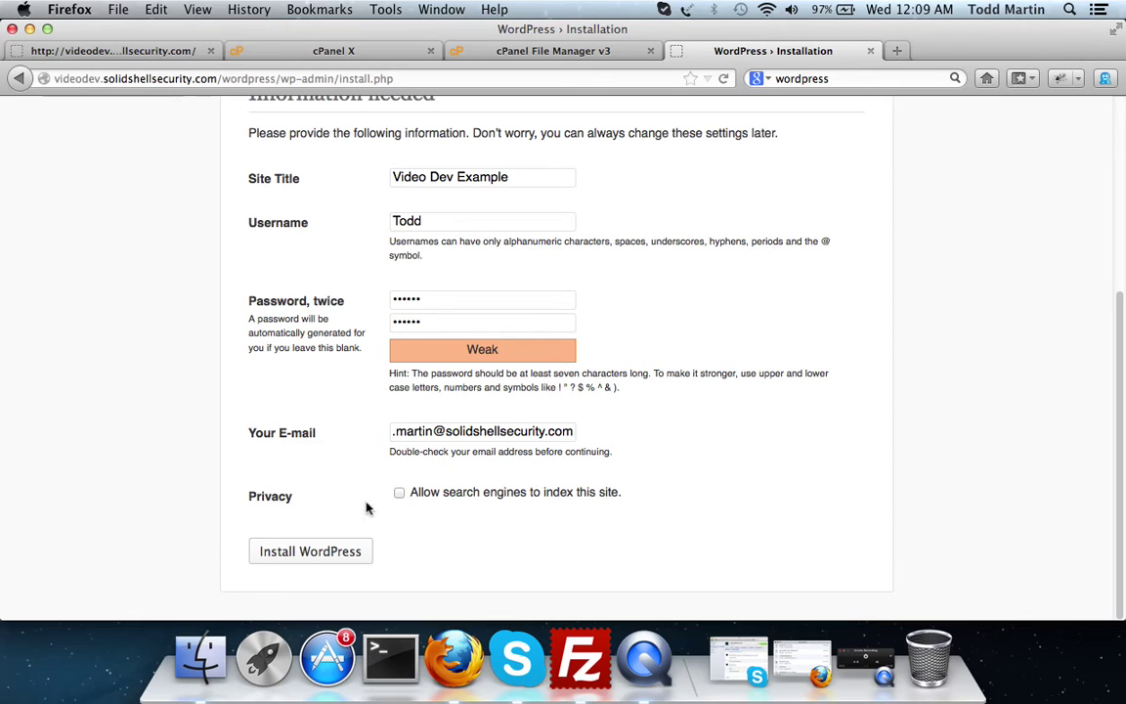
Submit the install, then log in with the new admin username and password
left_click(301, 554)
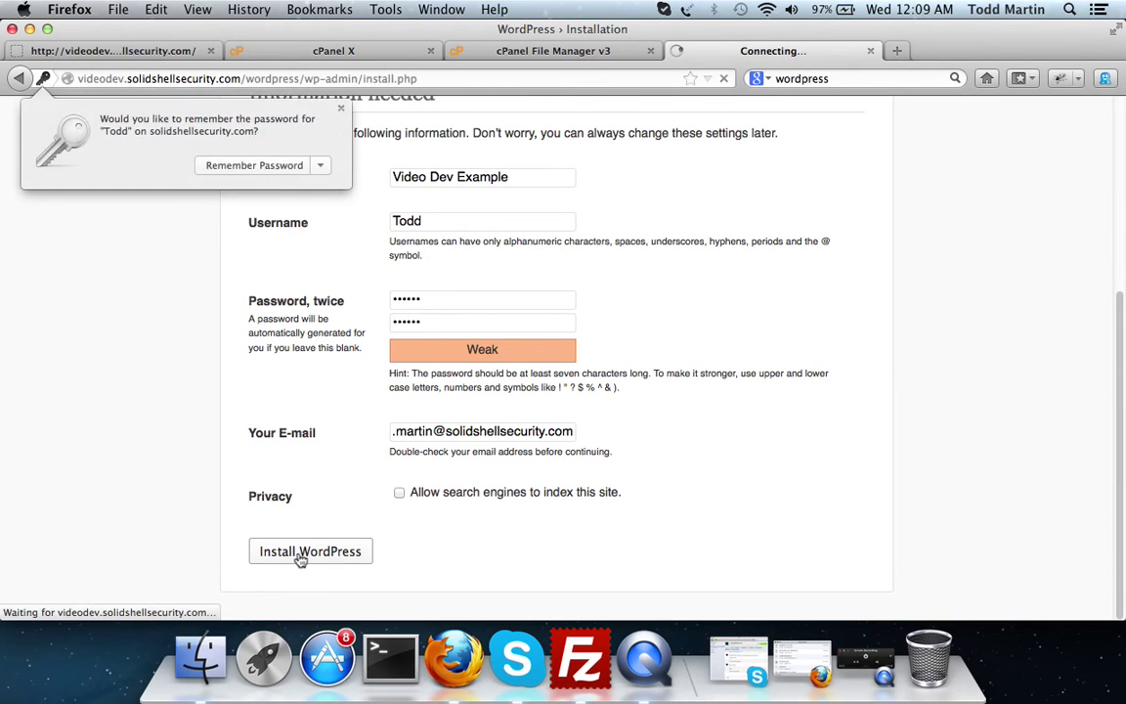
left_click(342, 111)
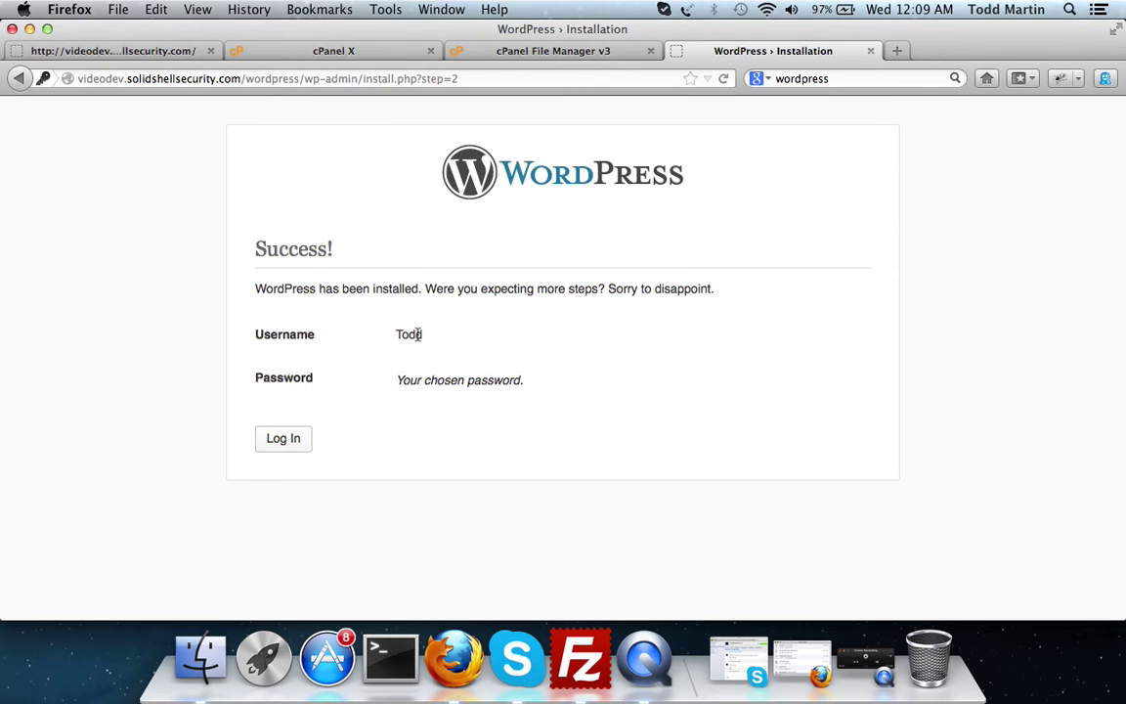
left_click(301, 440)
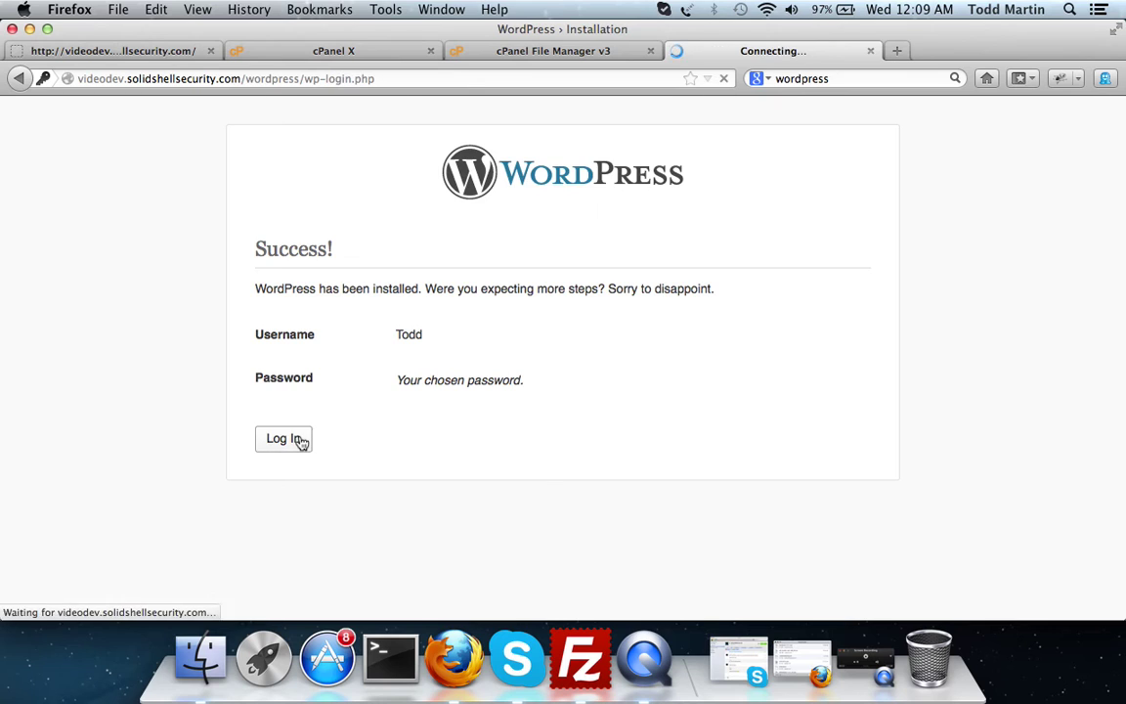
type("Todd")
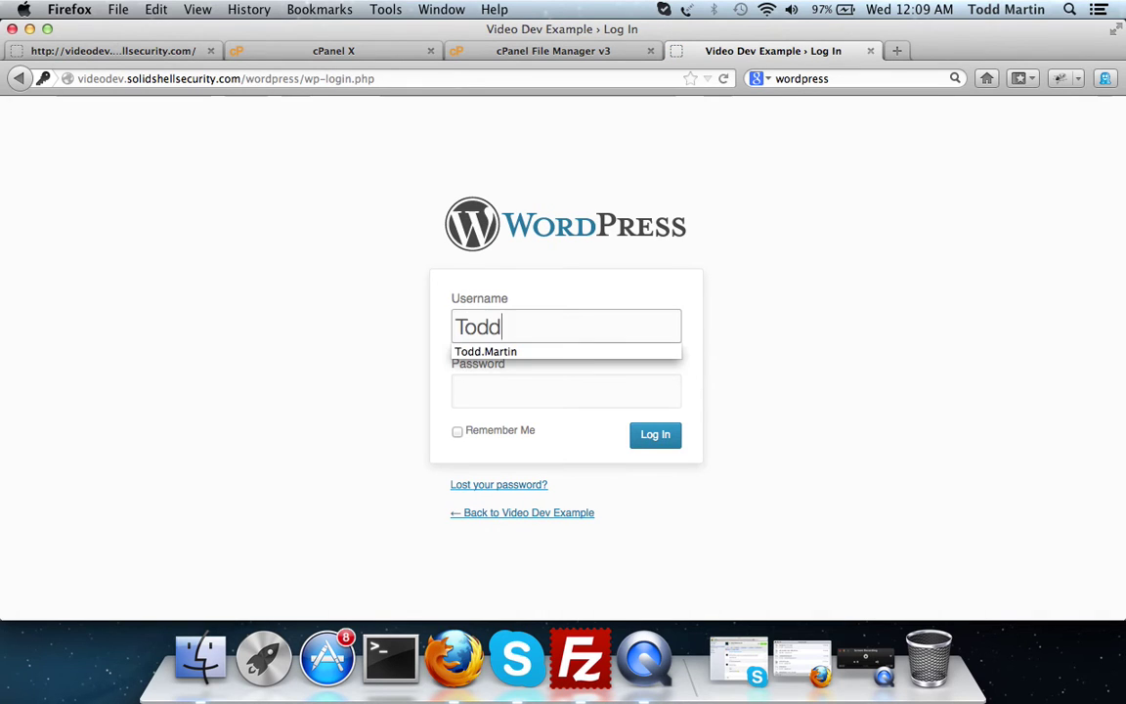
key("Tab")
type("••••••")
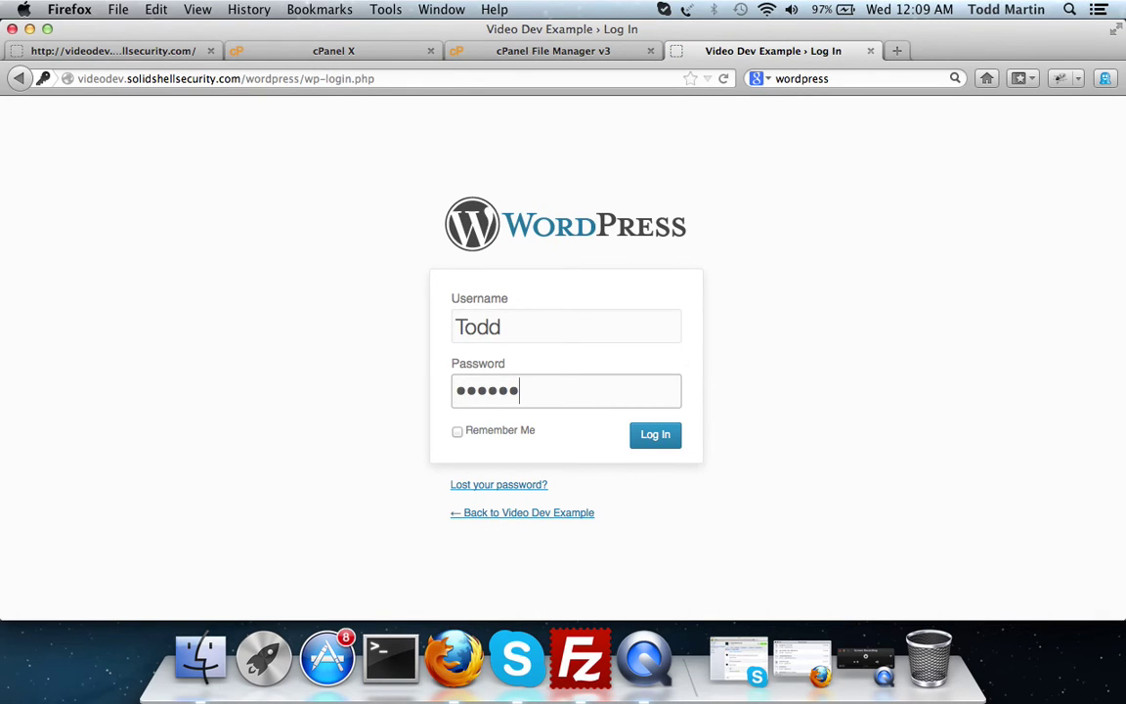
key("Return")
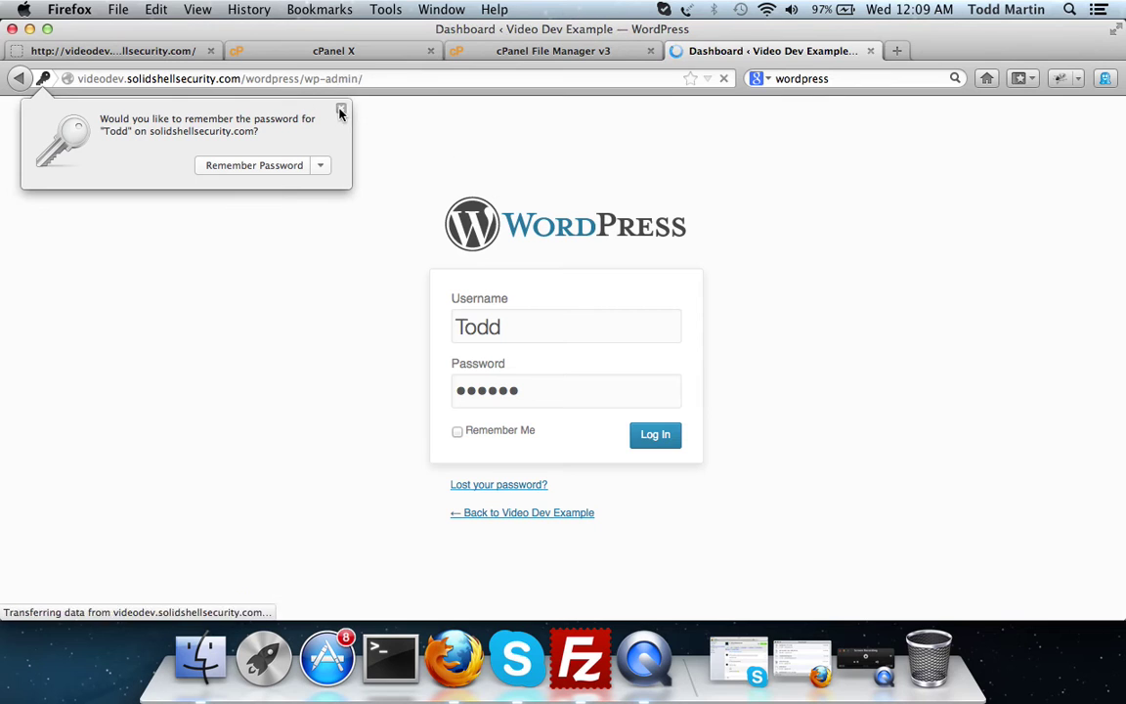
left_click(340, 112)
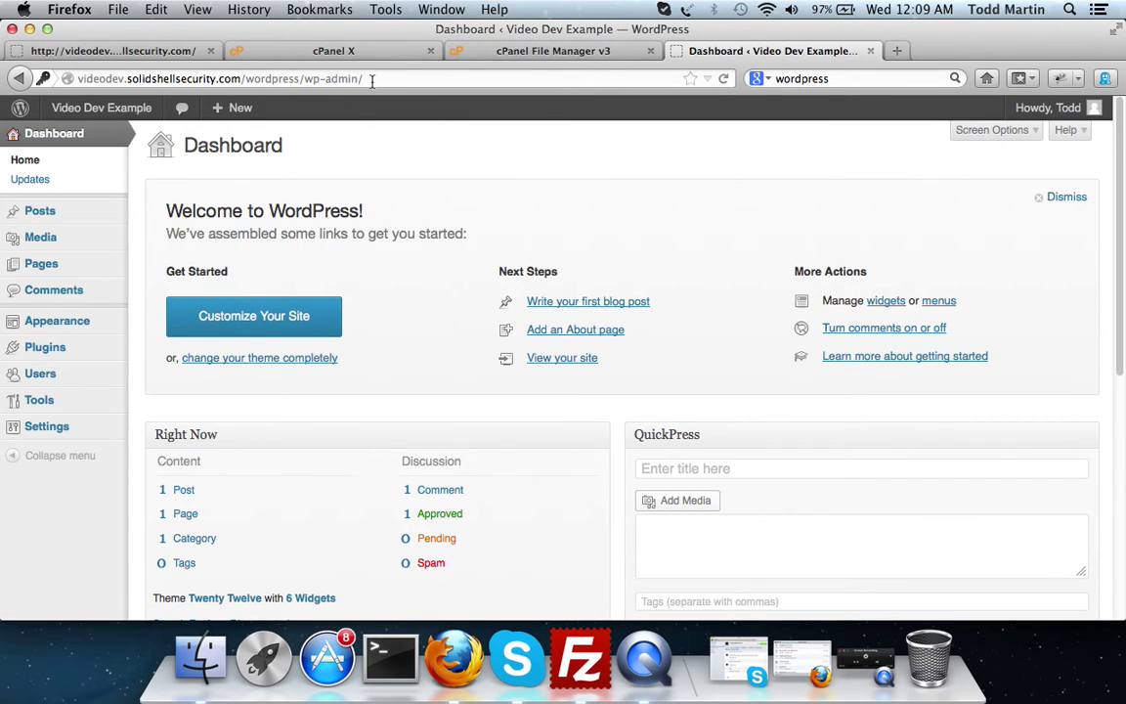
left_click_drag(362, 79, 302, 78)
key("BackSpace")
key("Return")
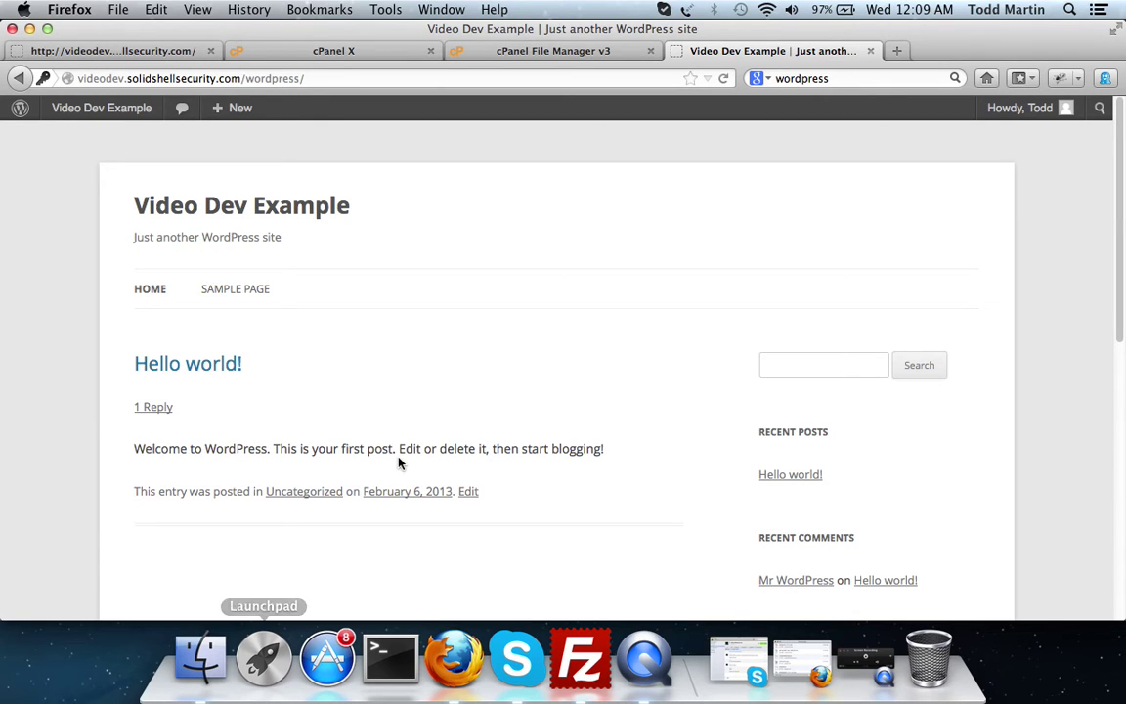
left_click(863, 78)
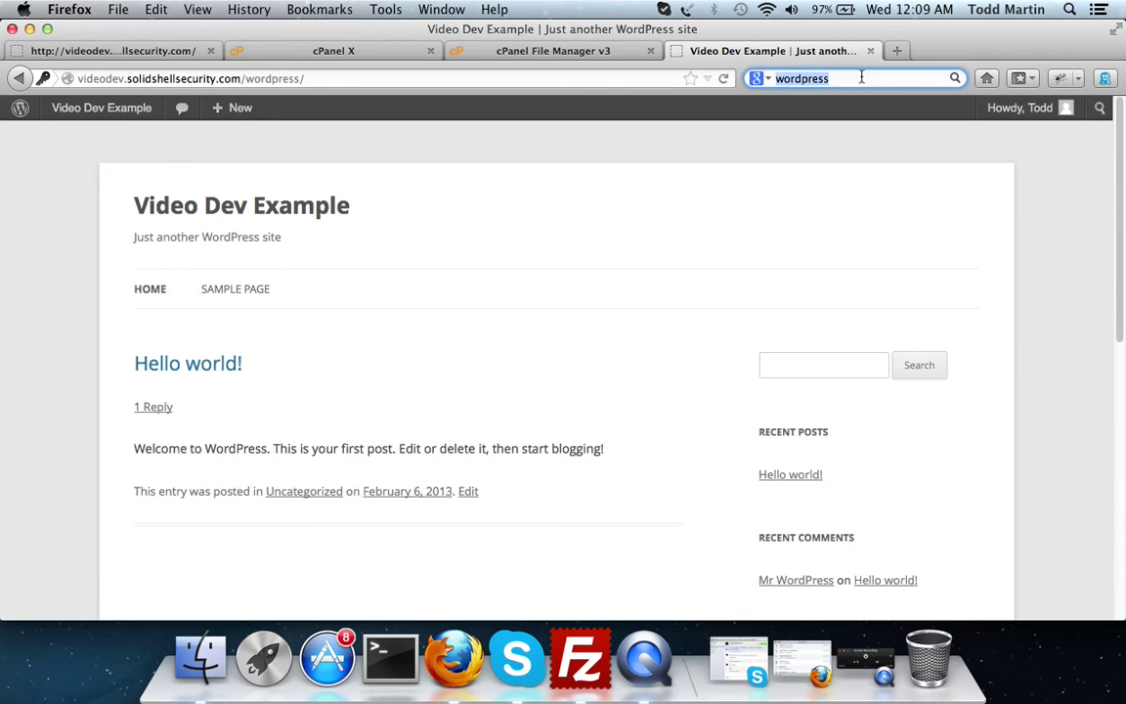
type("example/co")
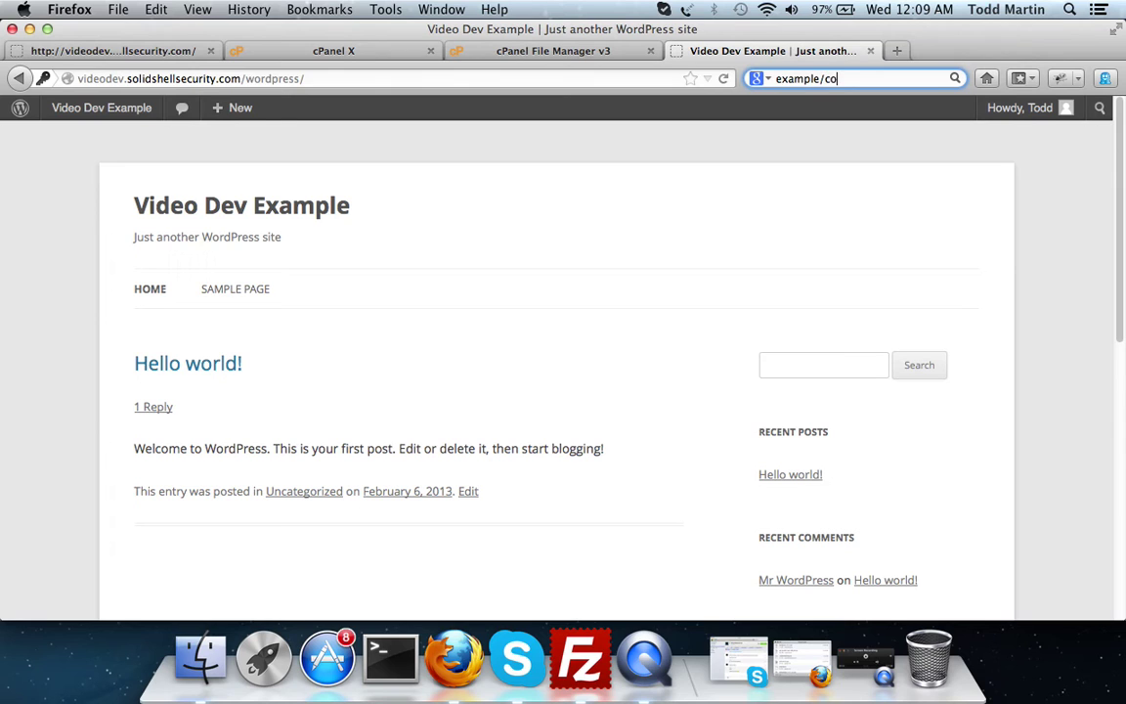
key("BackSpace")
key("BackSpace")
key("BackSpace")
type(".com")
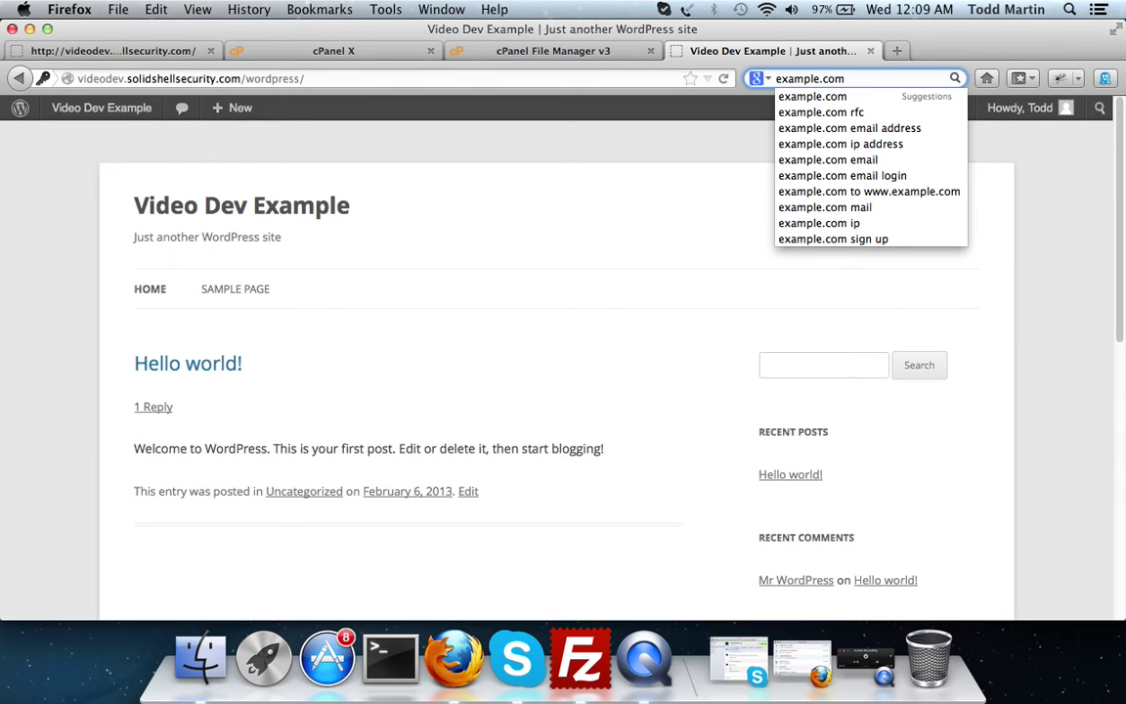
type(" or example.c")
type("om/wordpr")
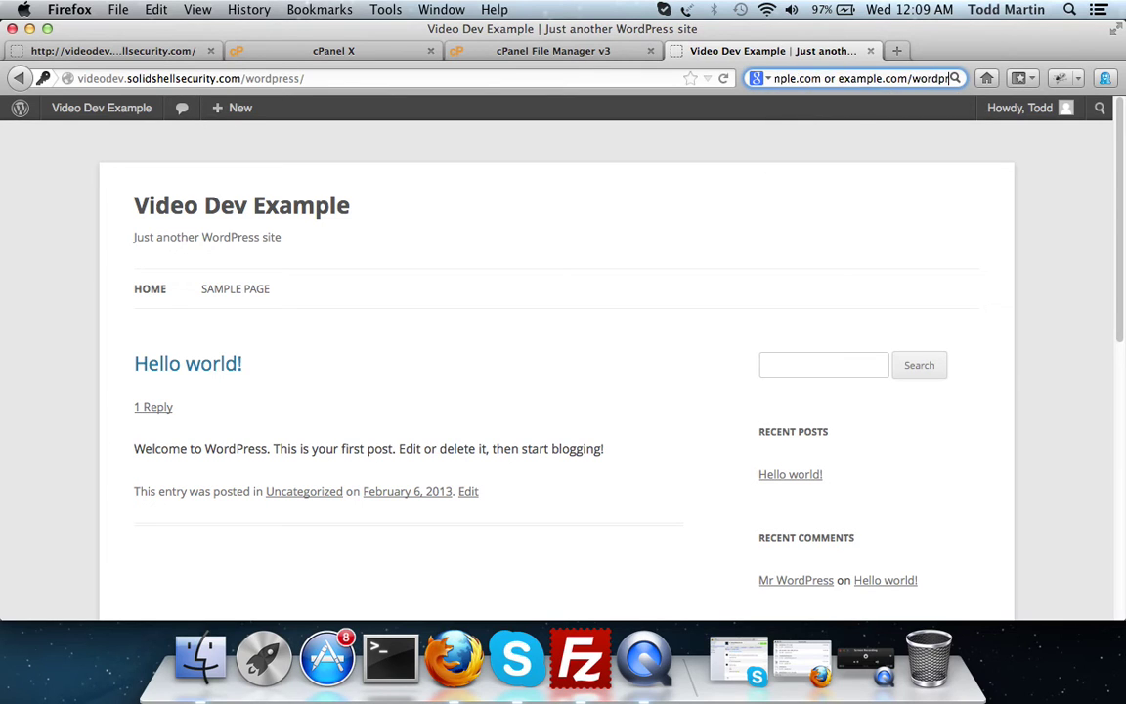
type("ess")
key("BackSpace")
key("BackSpace")
key("BackSpace")
key("BackSpace")
key("BackSpace")
key("BackSpace")
key("BackSpace")
key("BackSpace")
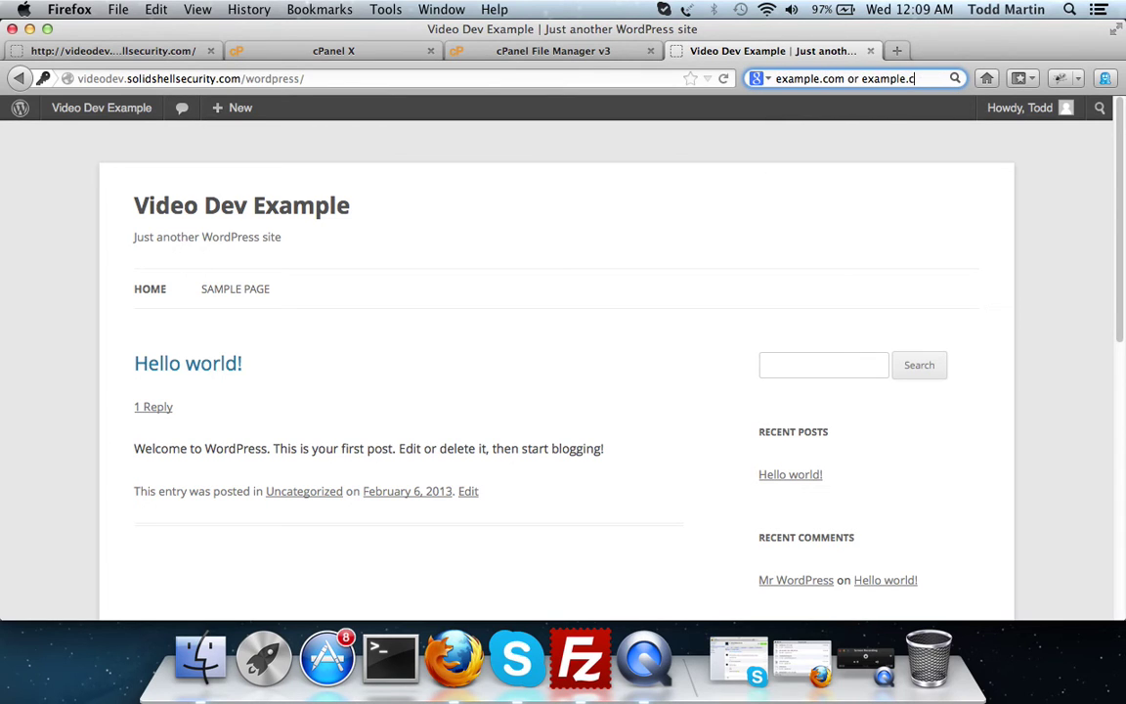
key("BackSpace")
key("BackSpace")
key("BackSpace")
key("BackSpace")
key("BackSpace")
key("BackSpace")
key("BackSpace")
key("BackSpace")
key("BackSpace")
key("BackSpace")
key("BackSpace")
key("BackSpace")
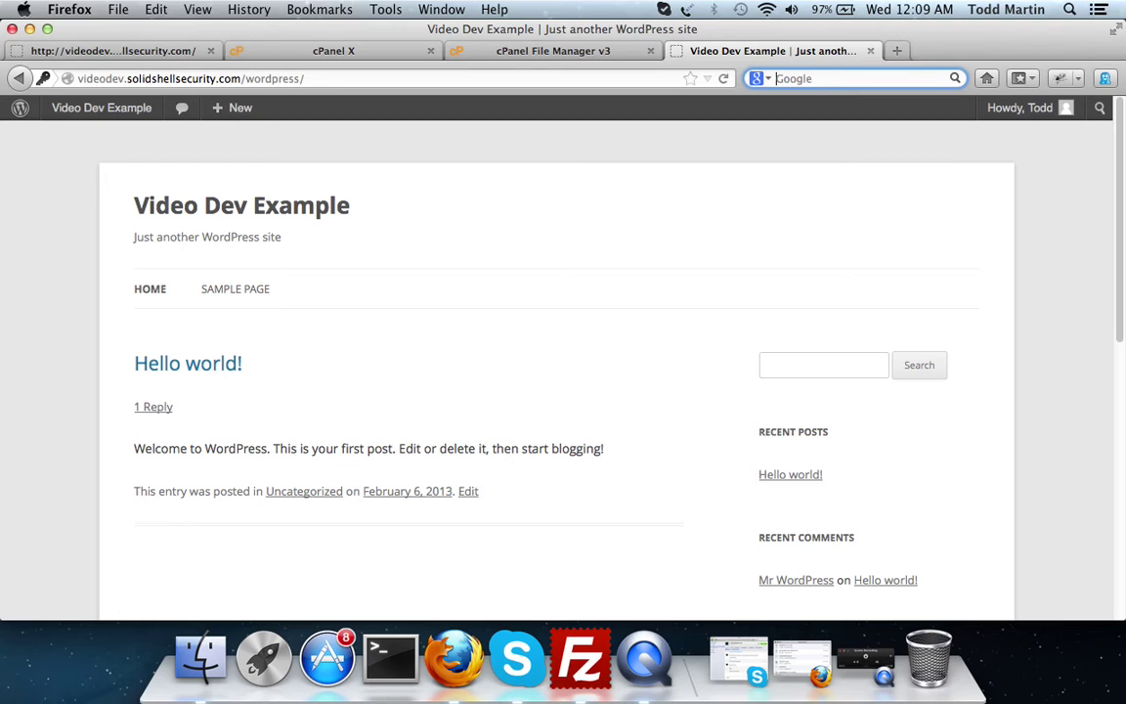
Load the site's wp-admin dashboard, then switch back to the cPanel File Manager tab
left_click(326, 79)
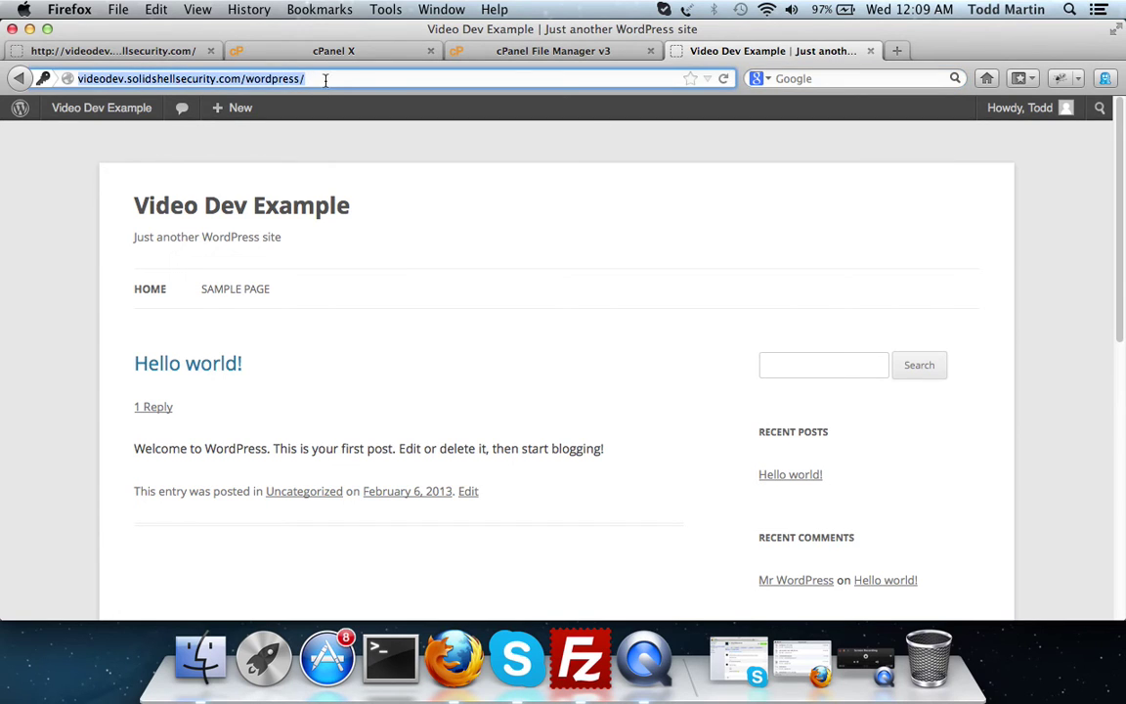
left_click(328, 79)
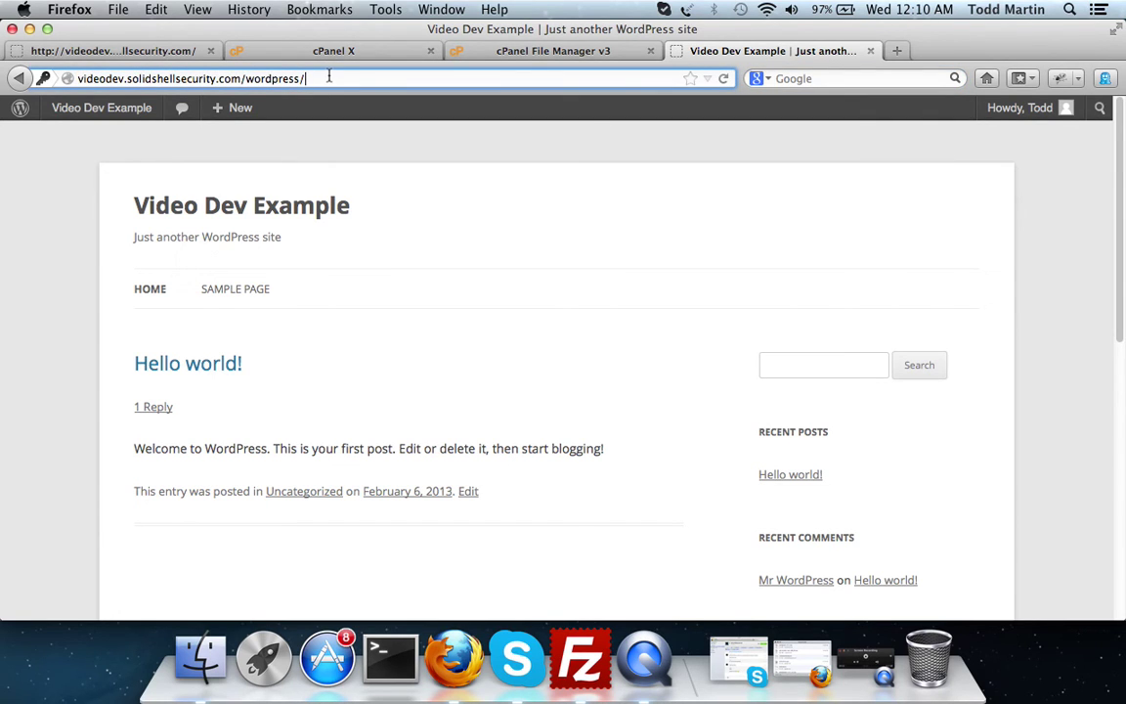
type("wp")
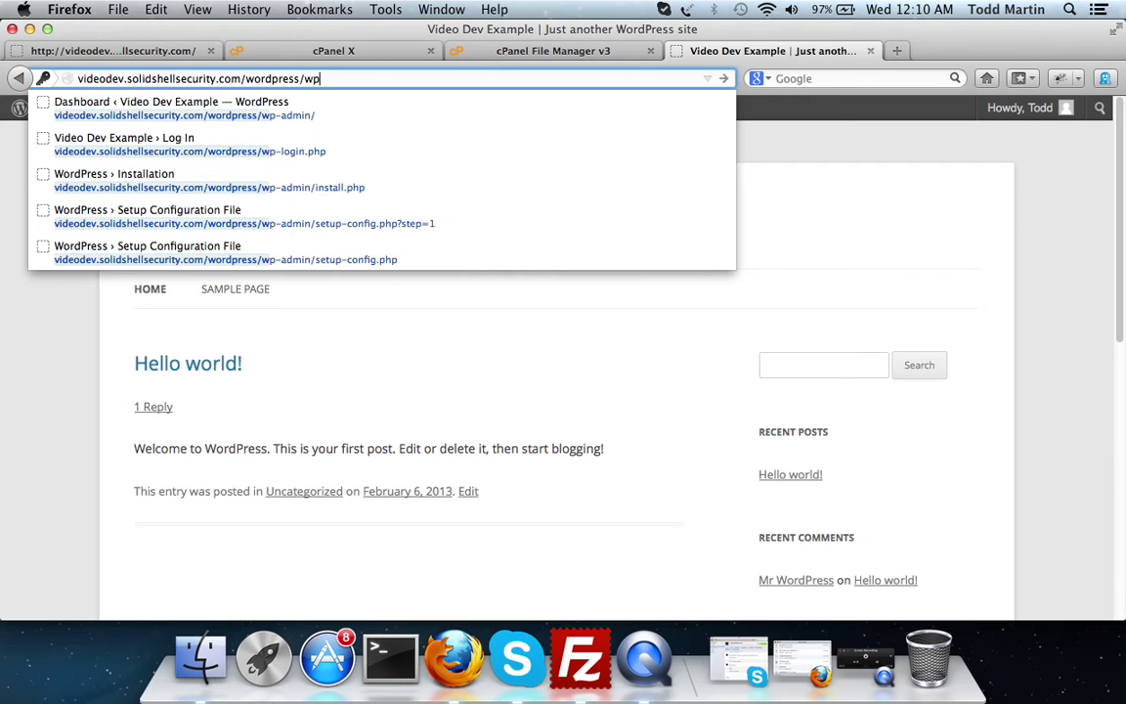
type("-admin")
key("Return")
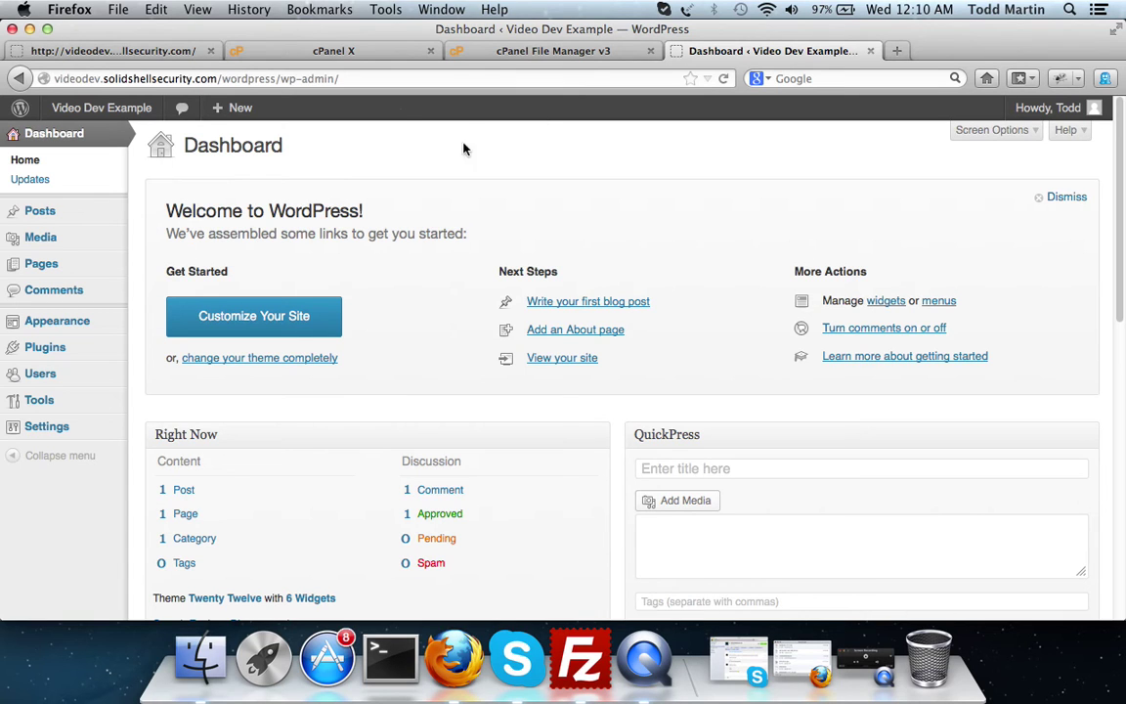
left_click(541, 53)
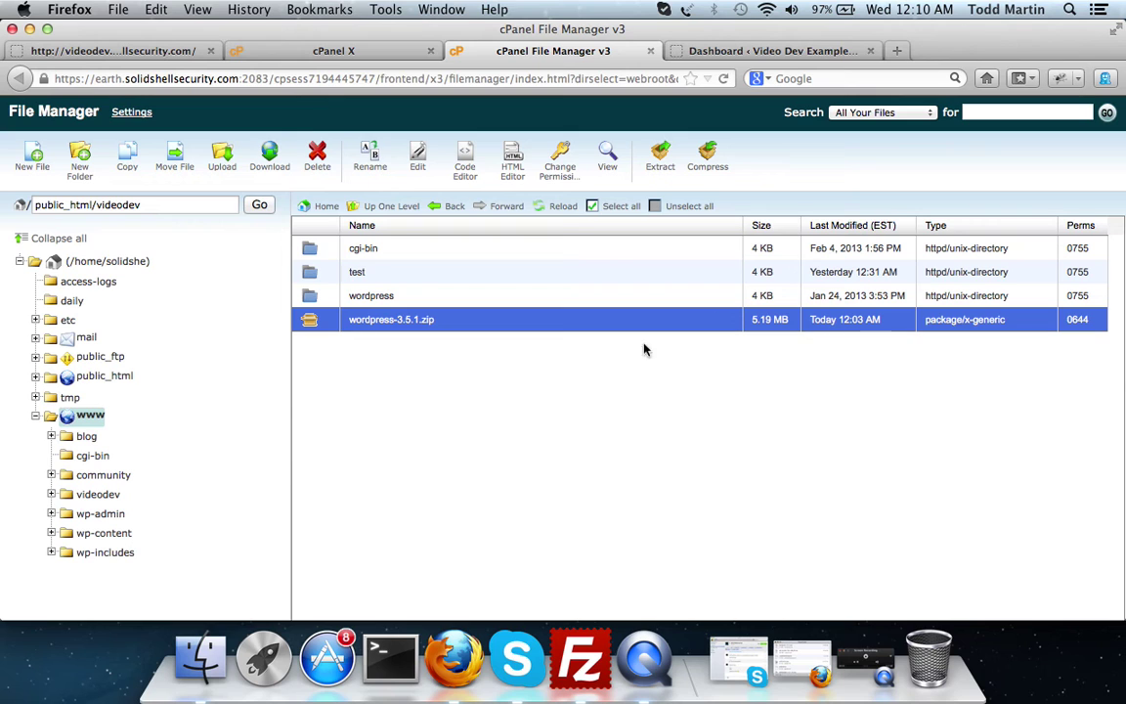
Go from the cPanel databases page to the cPanel home page, then return to the WordPress dashboard tab
left_click(284, 54)
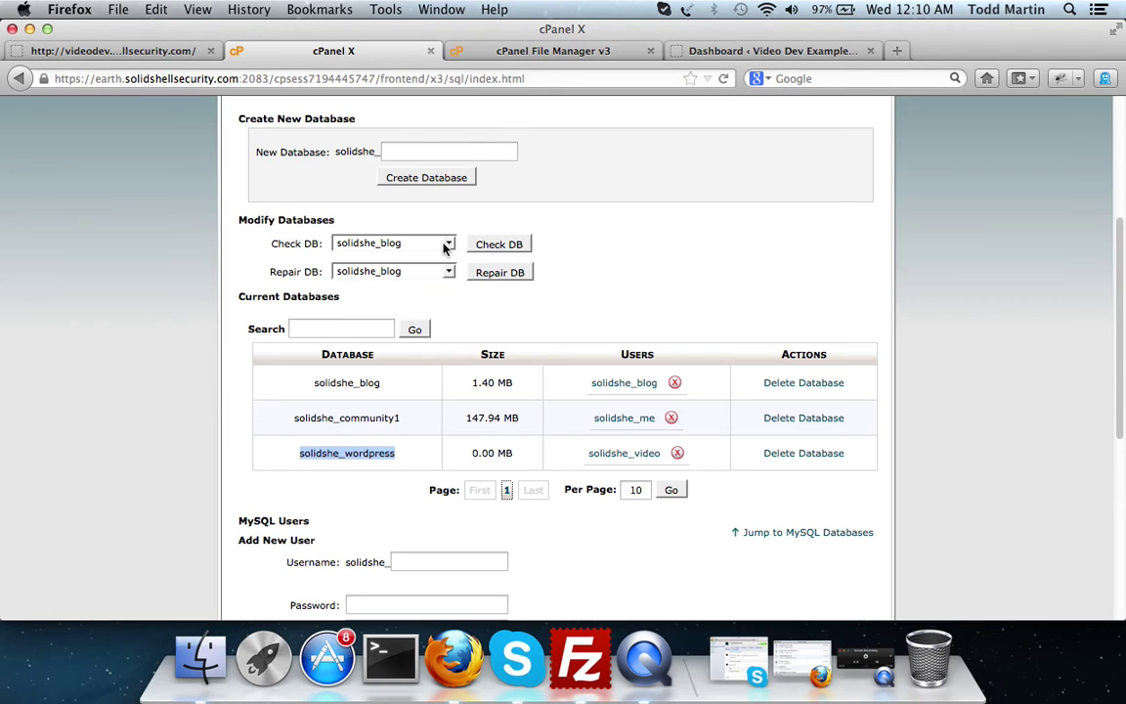
scroll(431, 254, "up", 5)
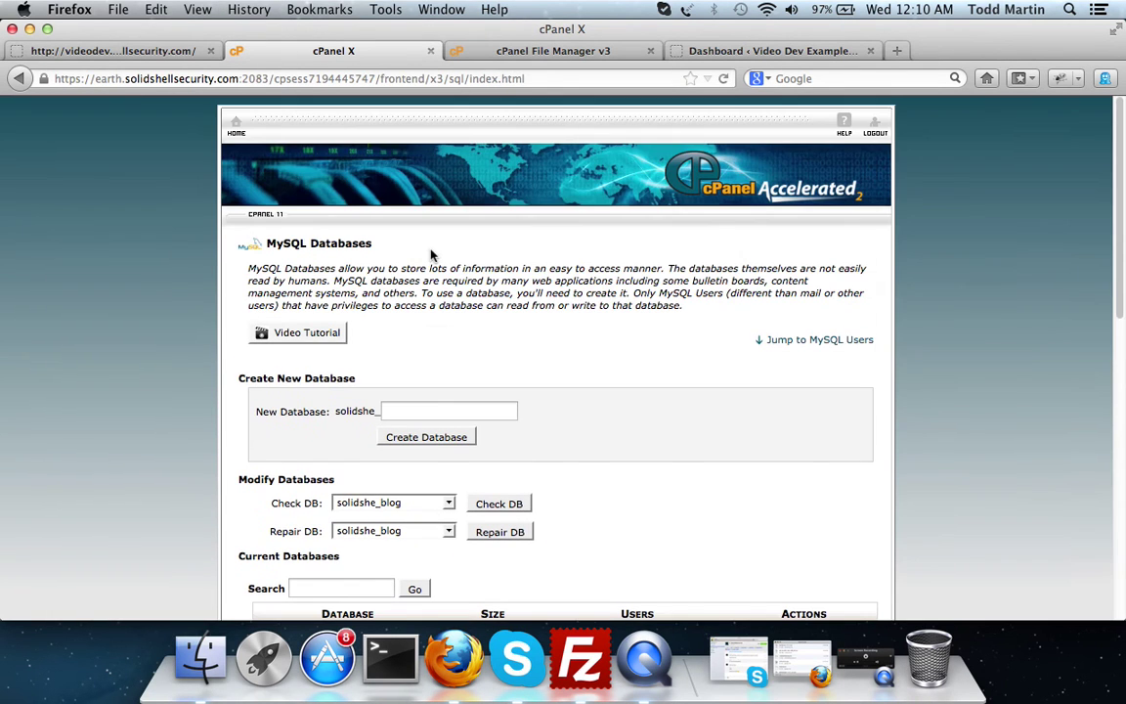
left_click(235, 136)
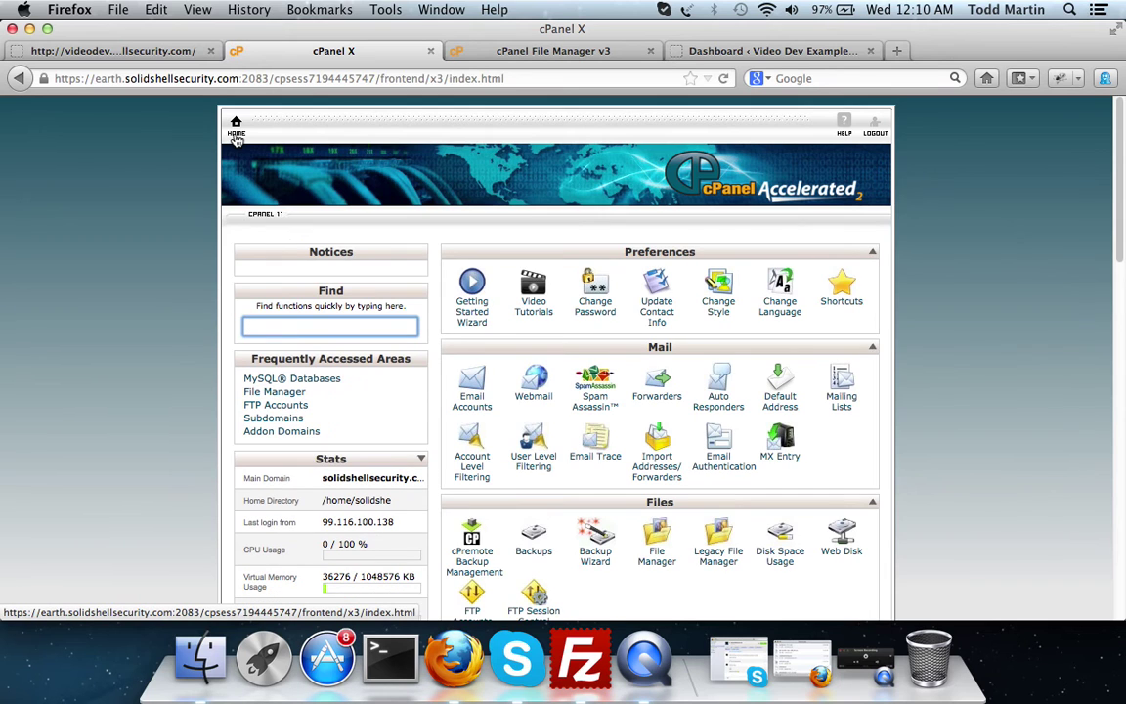
scroll(446, 281, "down", 10)
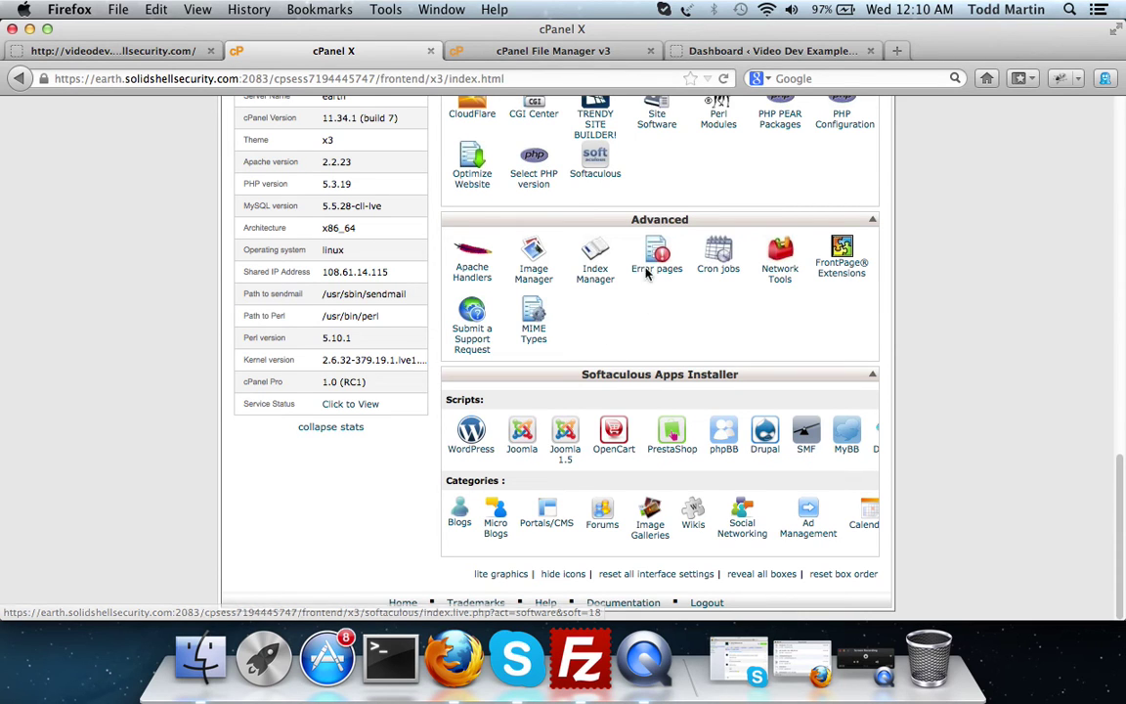
left_click(772, 51)
left_click(905, 56)
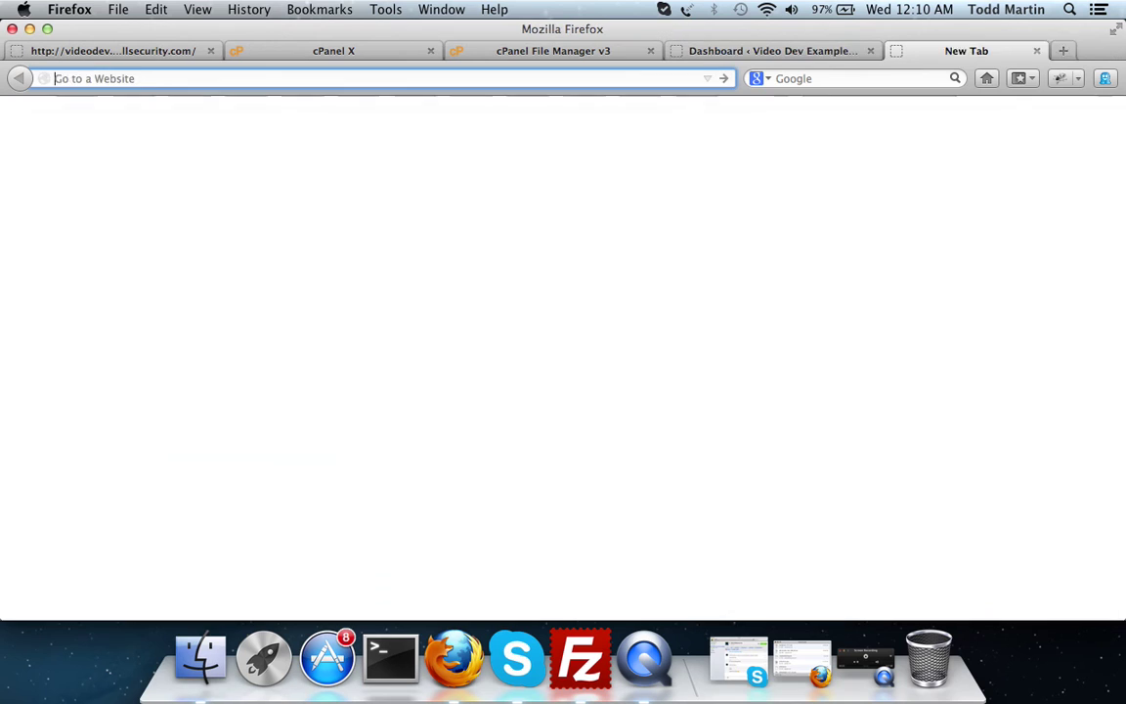
type("wordpress.org")
key("Return")
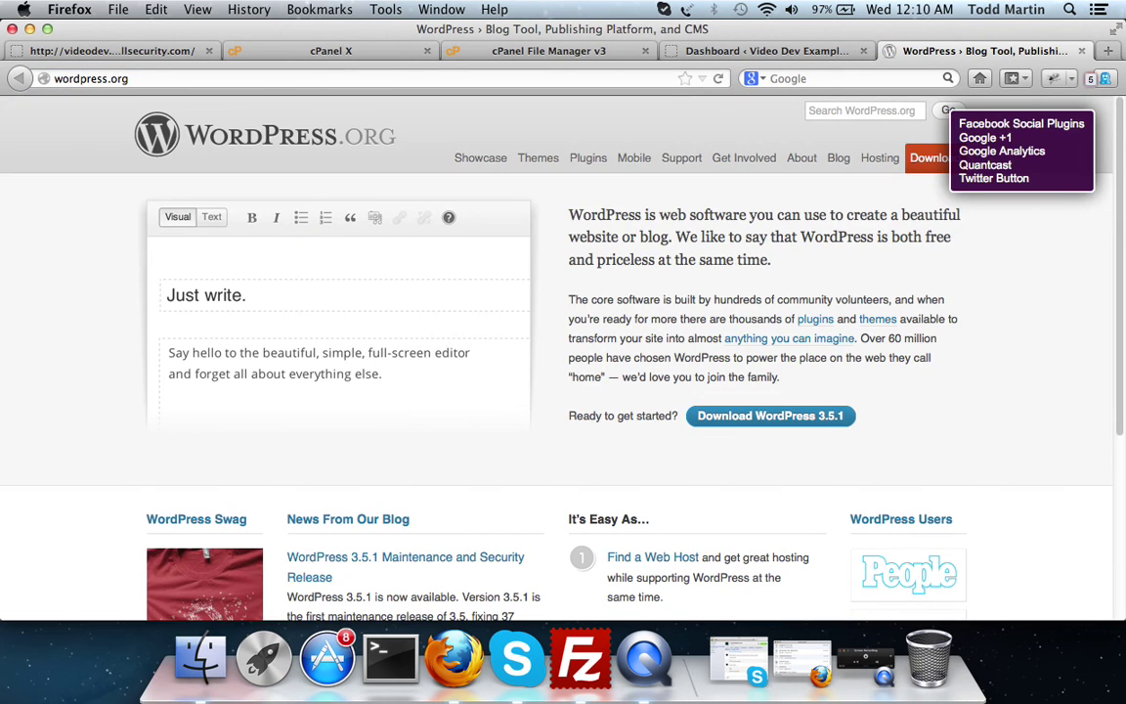
left_click(1007, 160)
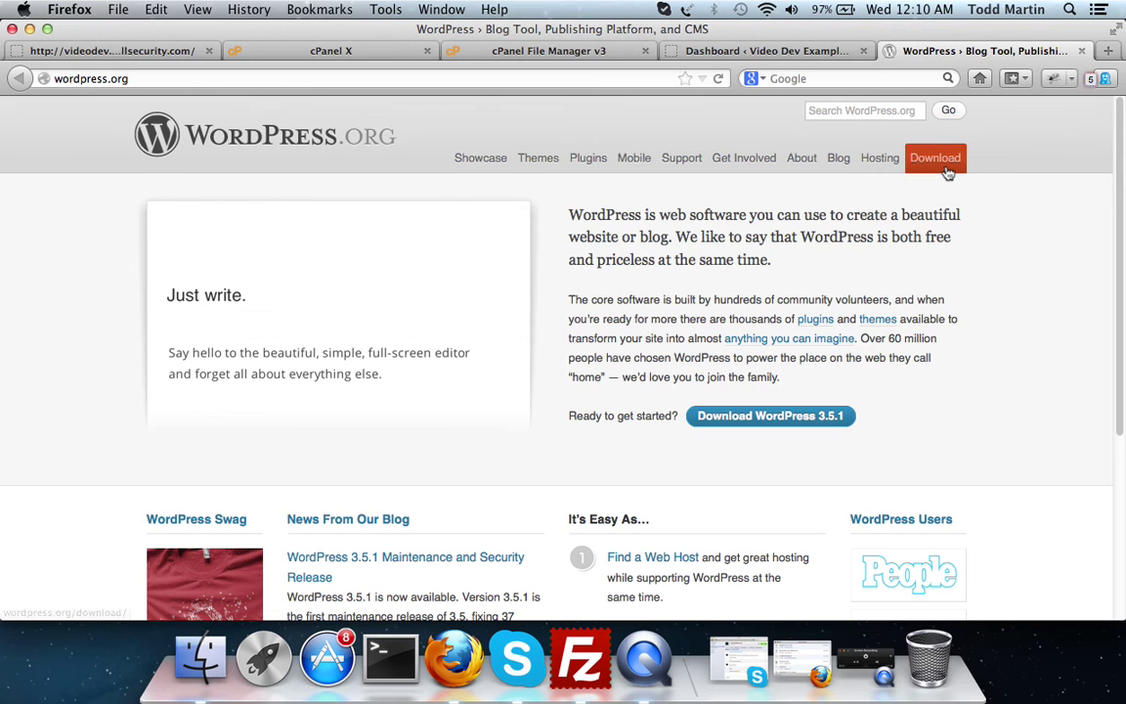
left_click(945, 168)
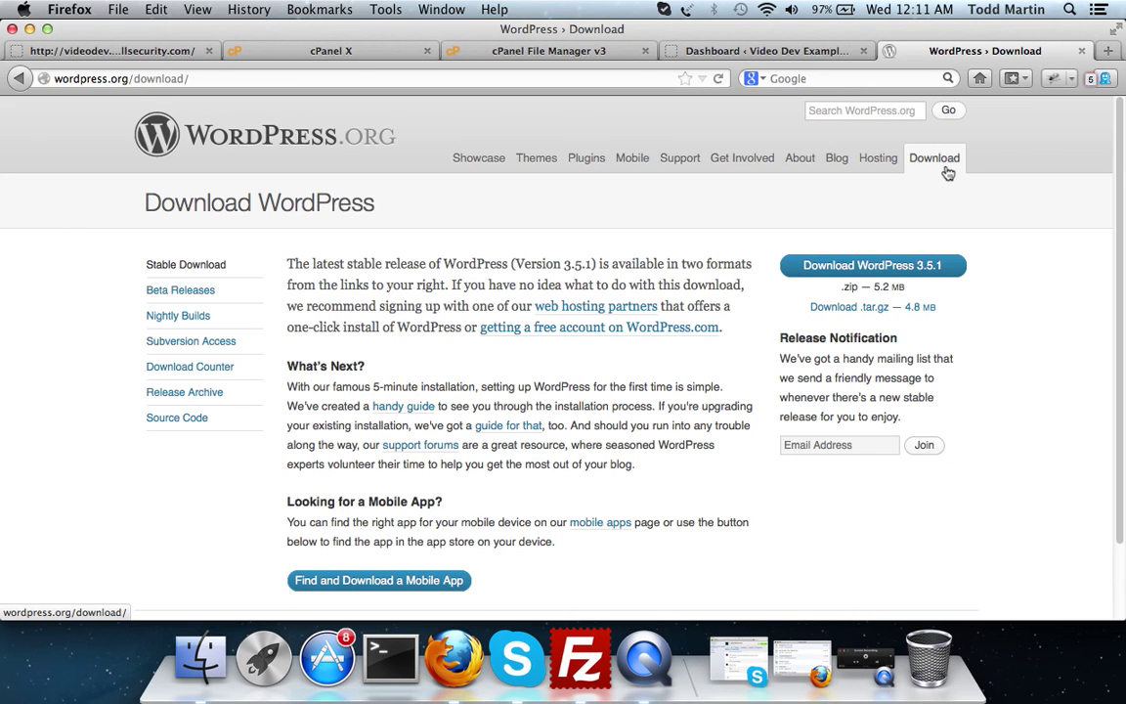
key("super+w")
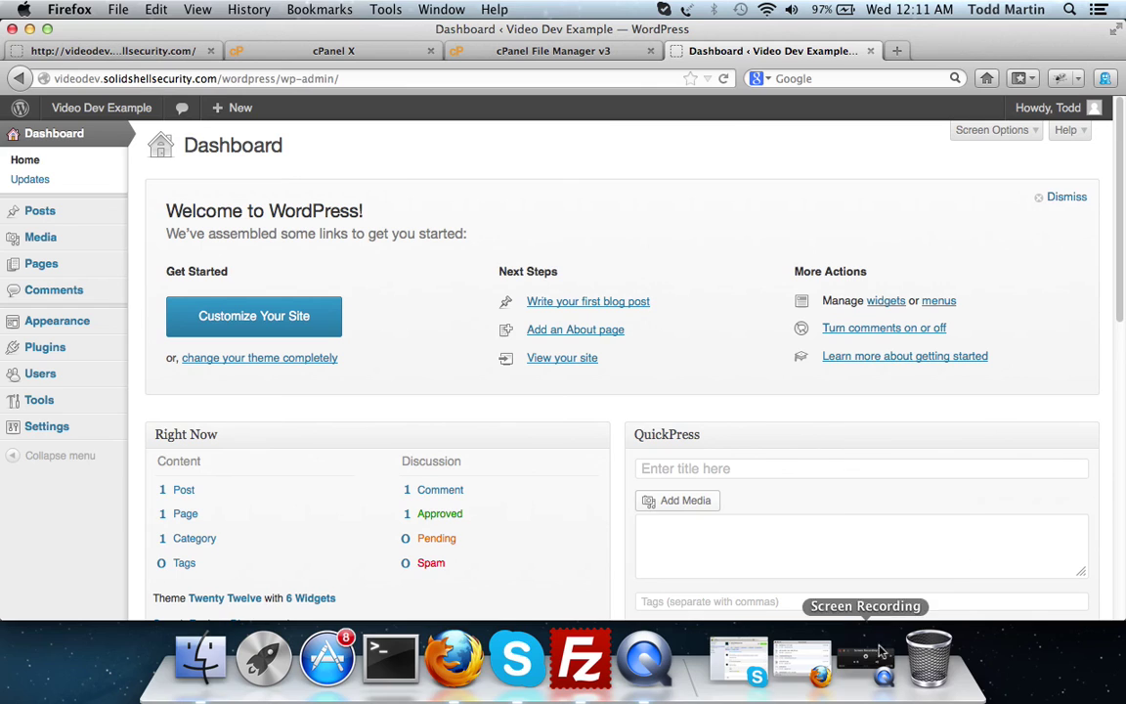